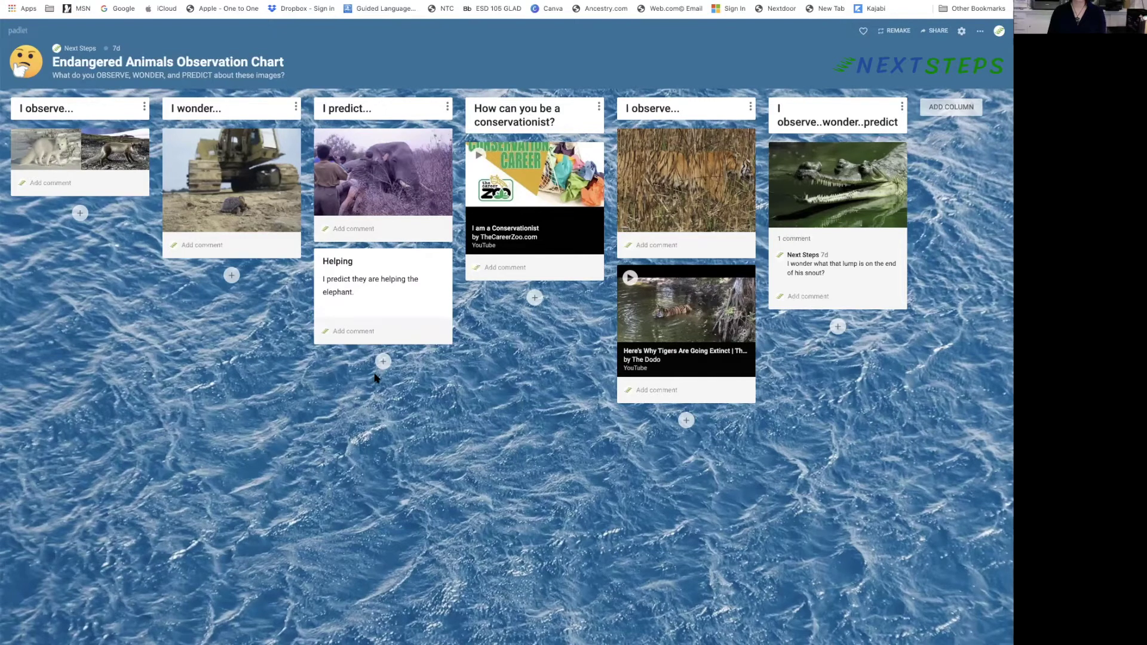
Start a blank post in the "I wonder..." column of the Endangered Animals Observation Chart.
click(231, 276)
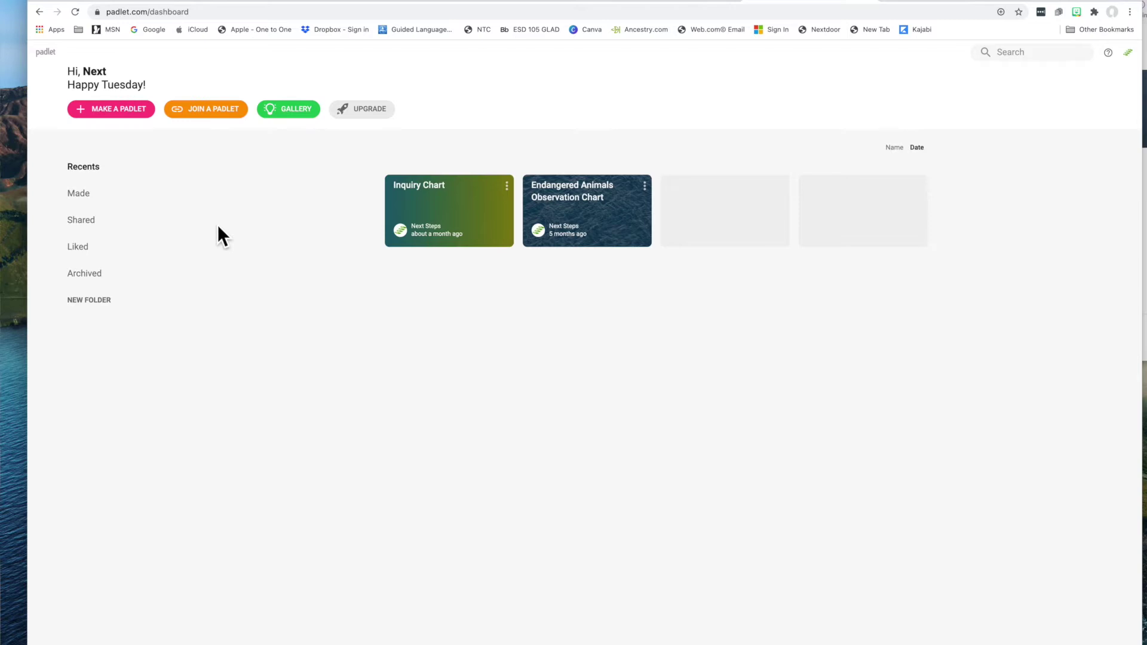
Create a new padlet with the Shelf layout and title it "My test Padlet".
click(118, 110)
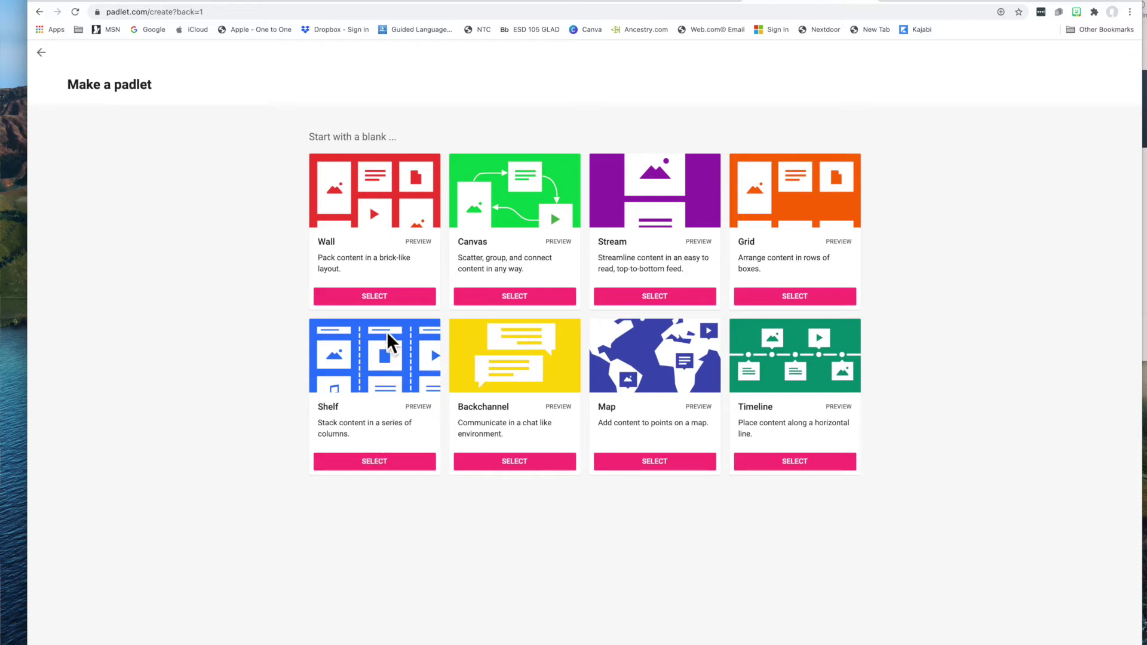
click(373, 463)
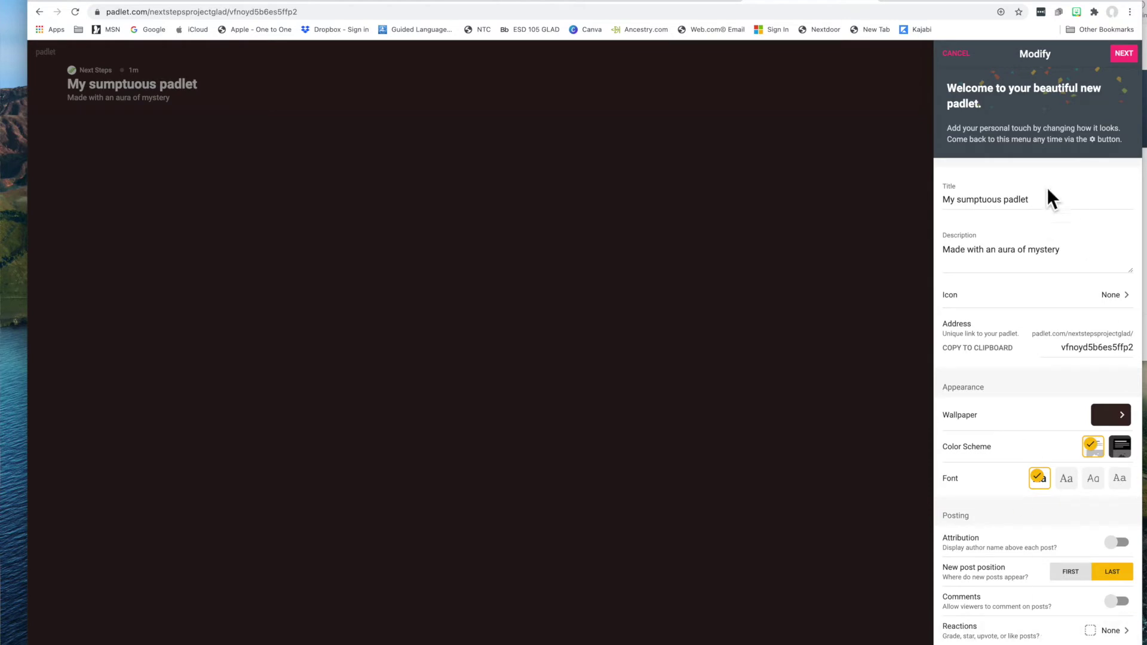
drag(1033, 200, 933, 199)
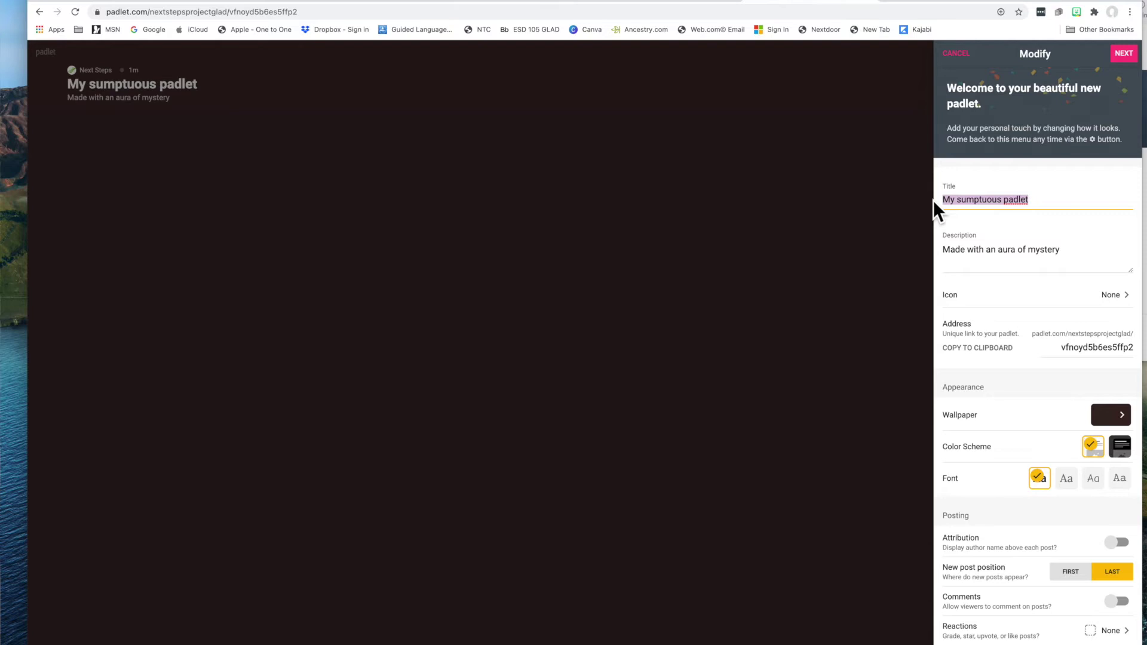
text(My )
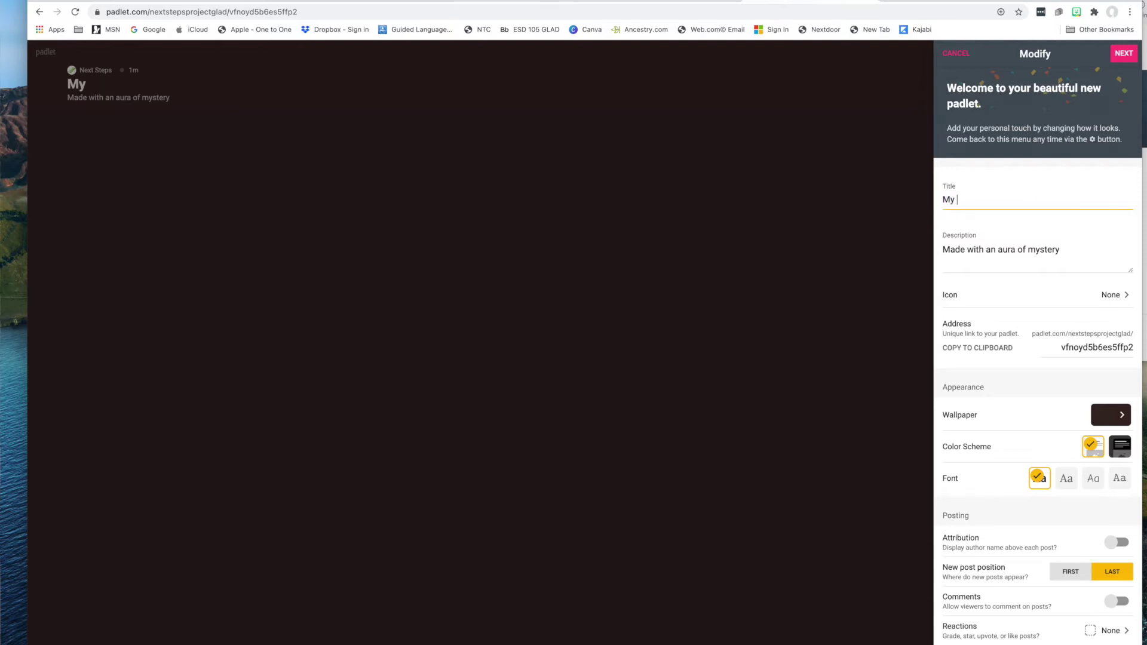
text(test Padlet)
key(Tab)
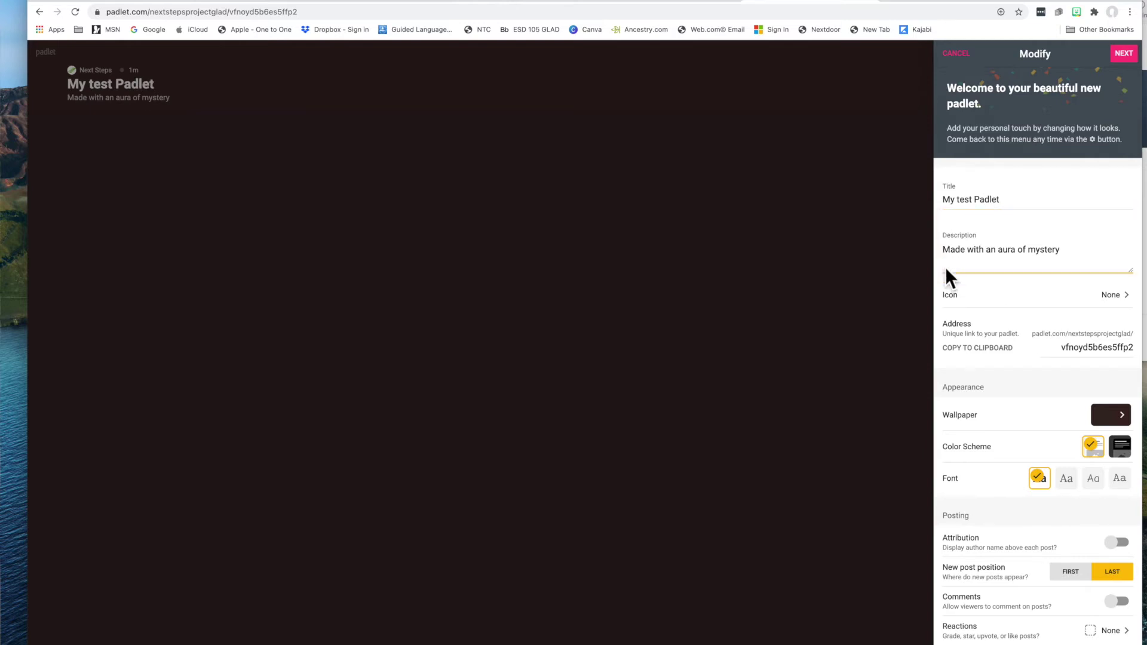
Set the padlet's icon to the first grinning face emoji under Smileys & People.
click(954, 298)
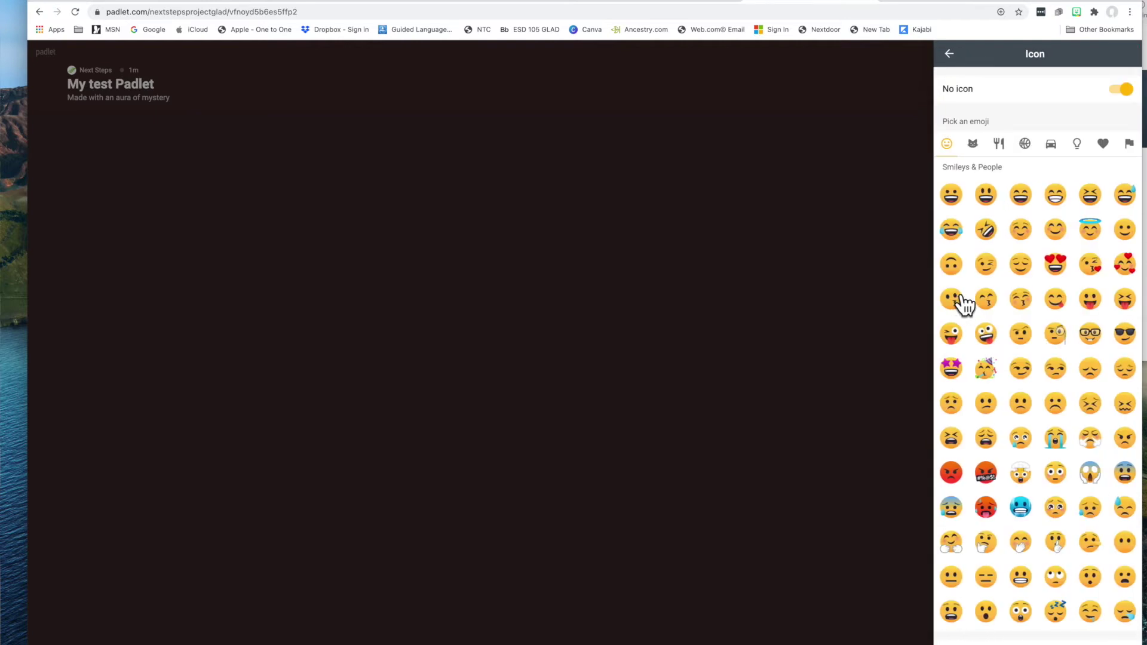
click(949, 198)
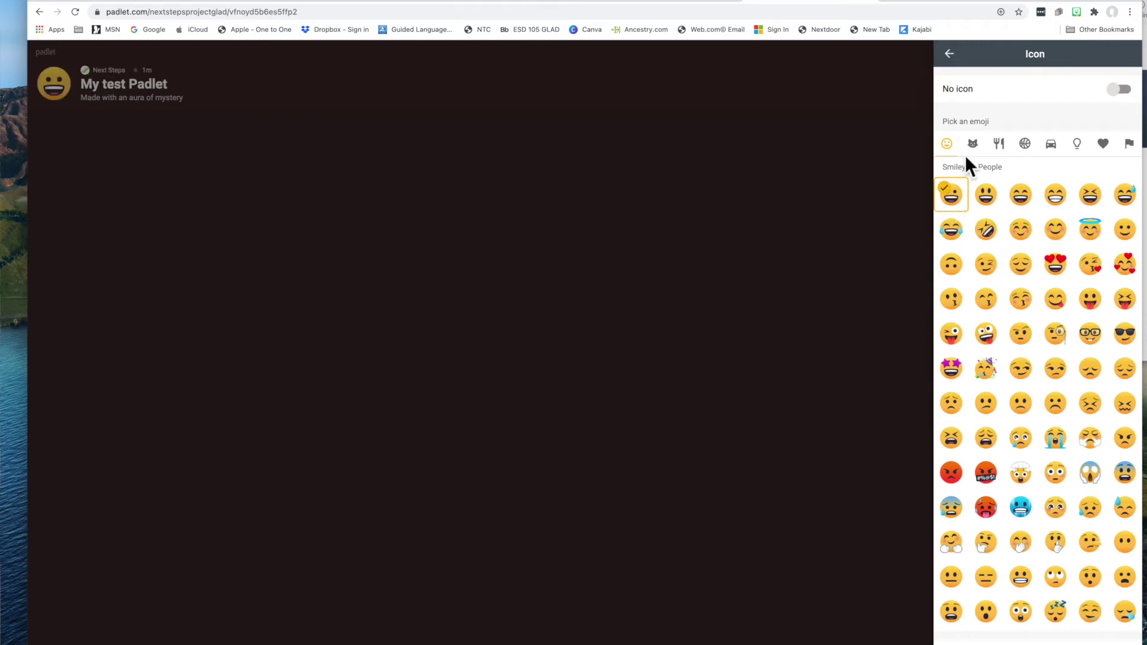
click(949, 54)
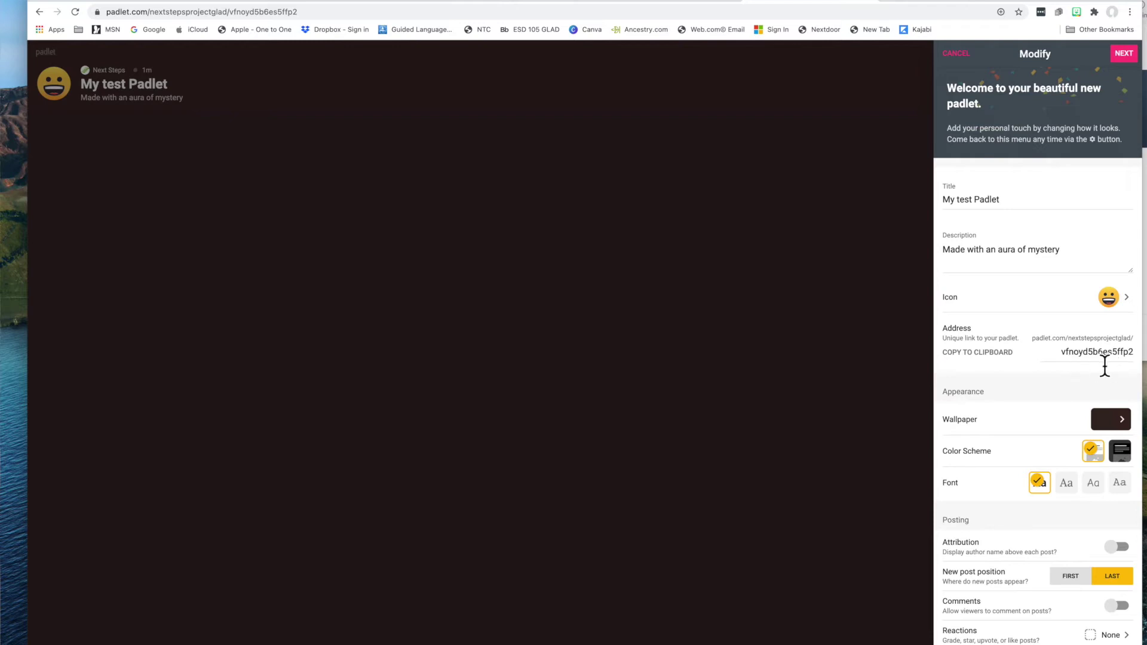
Change the padlet's wallpaper to the solid mustard-gold color and return to the main settings.
click(1113, 422)
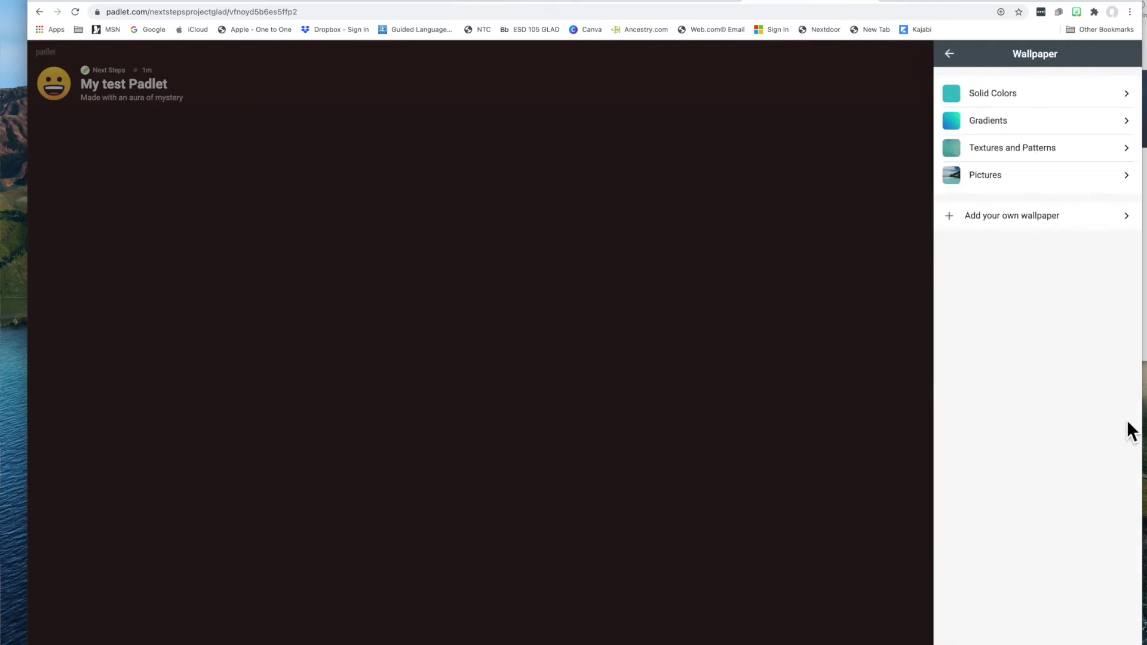
click(1006, 98)
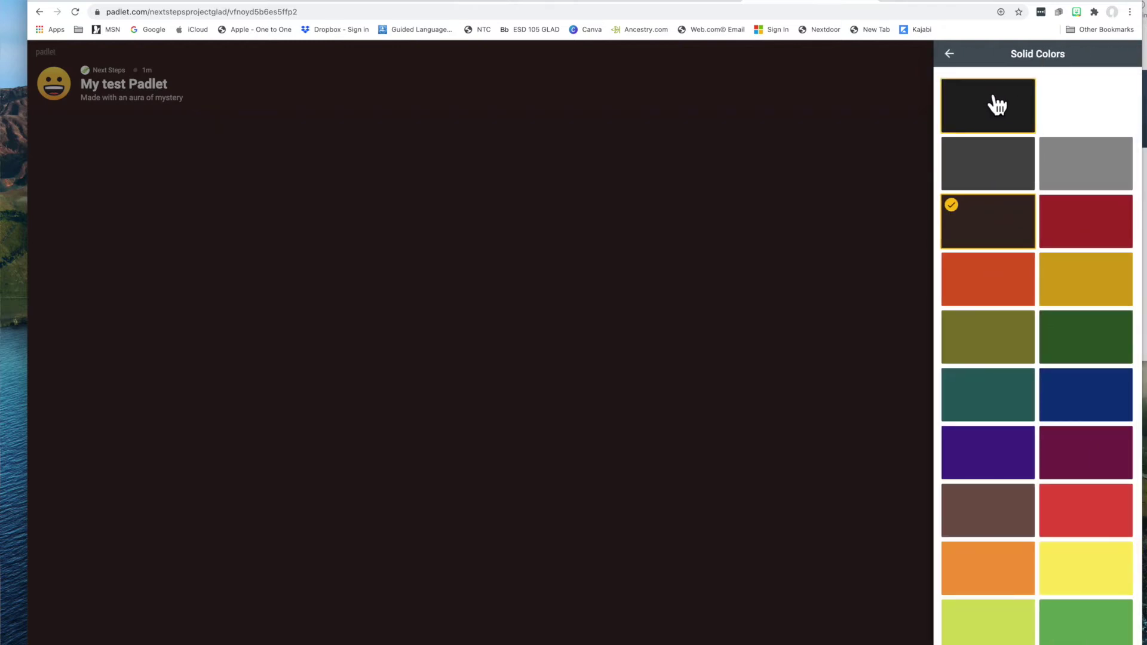
click(1066, 291)
click(949, 54)
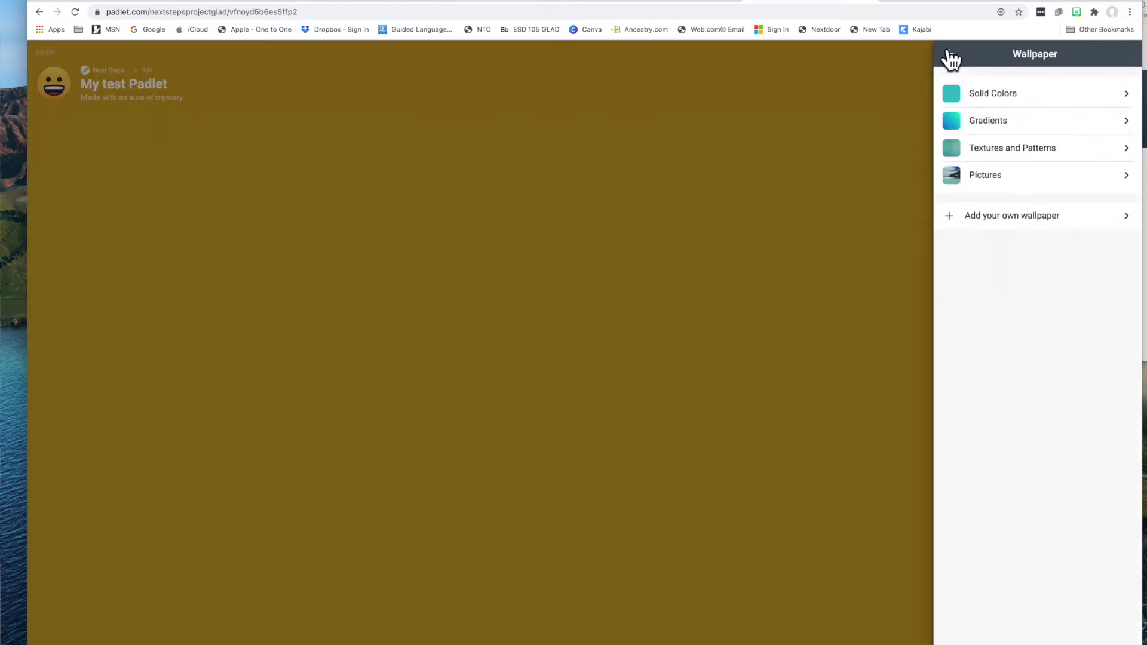
click(949, 55)
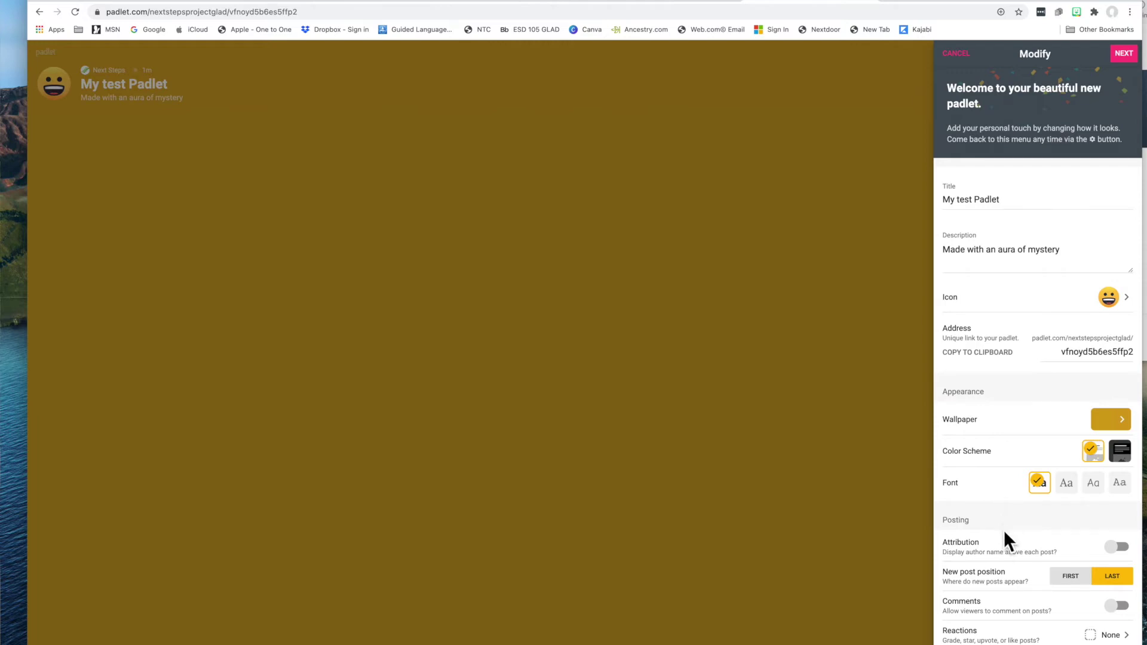
Finish the padlet setup, start posting, and name the first column "What you know about topic".
scroll(1002, 543, down, 3)
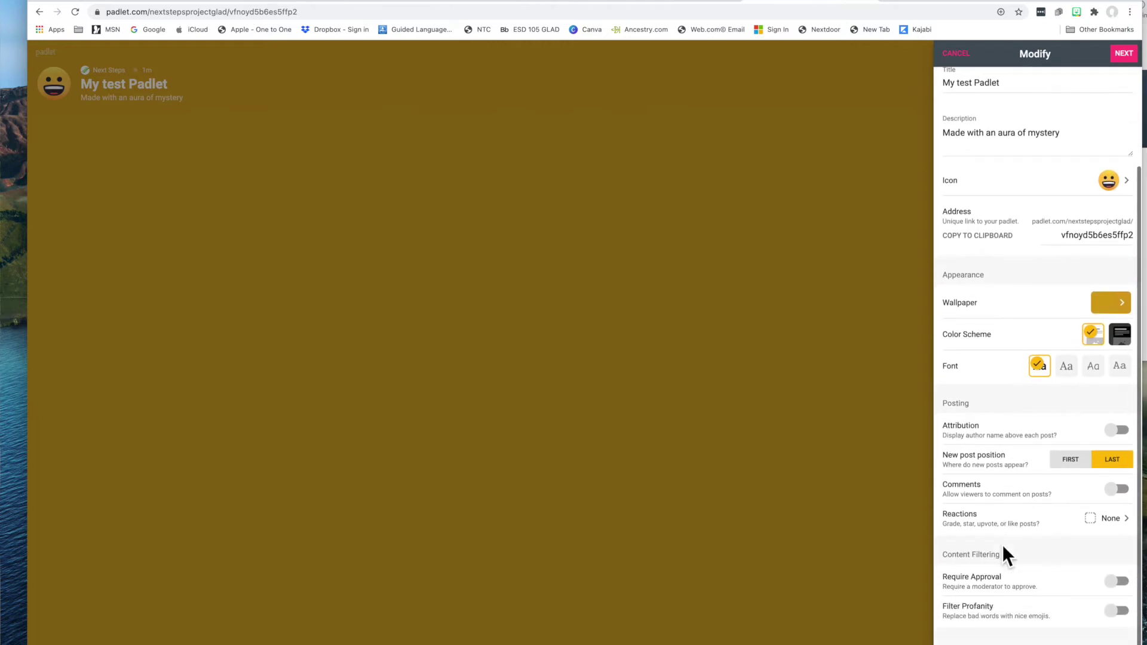
click(1124, 54)
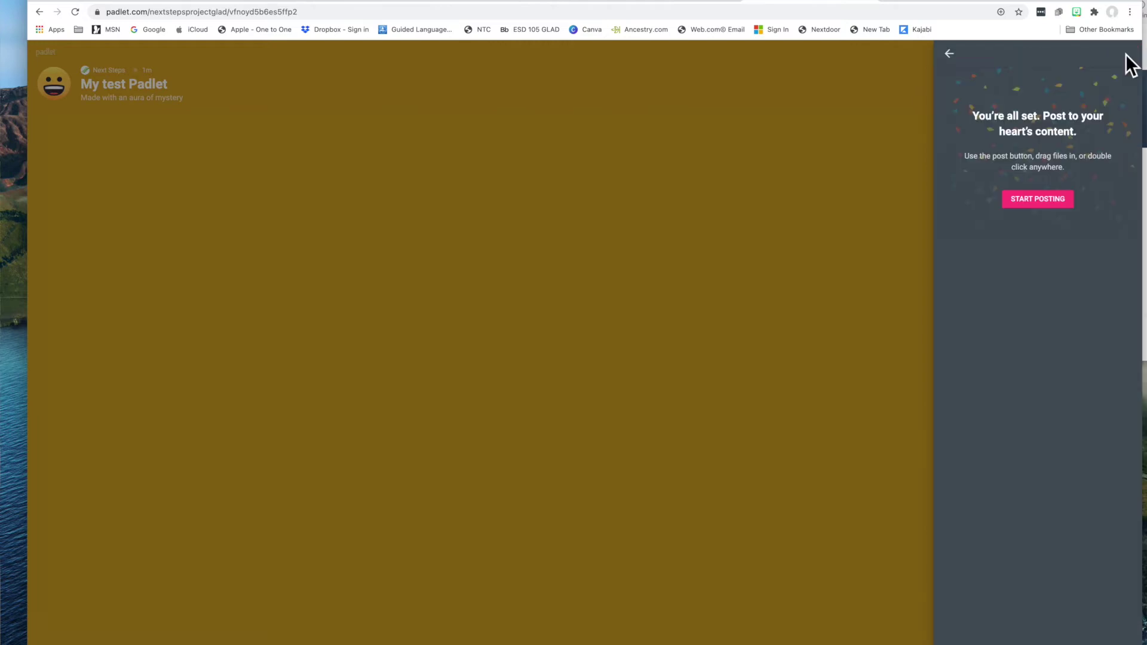
click(1038, 200)
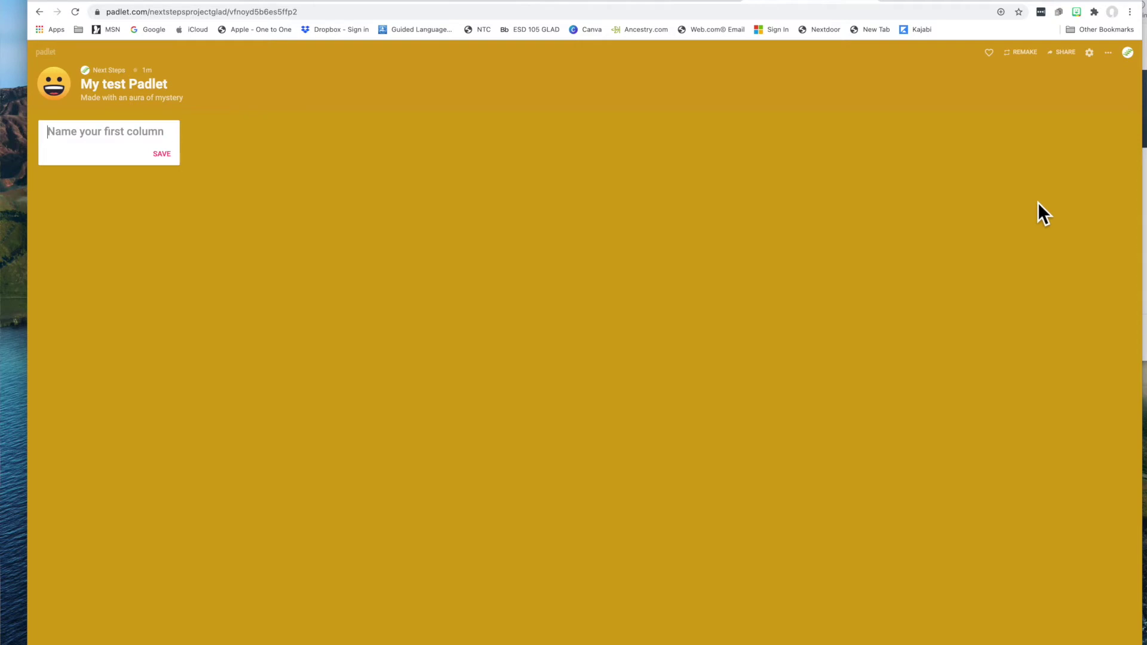
text(W)
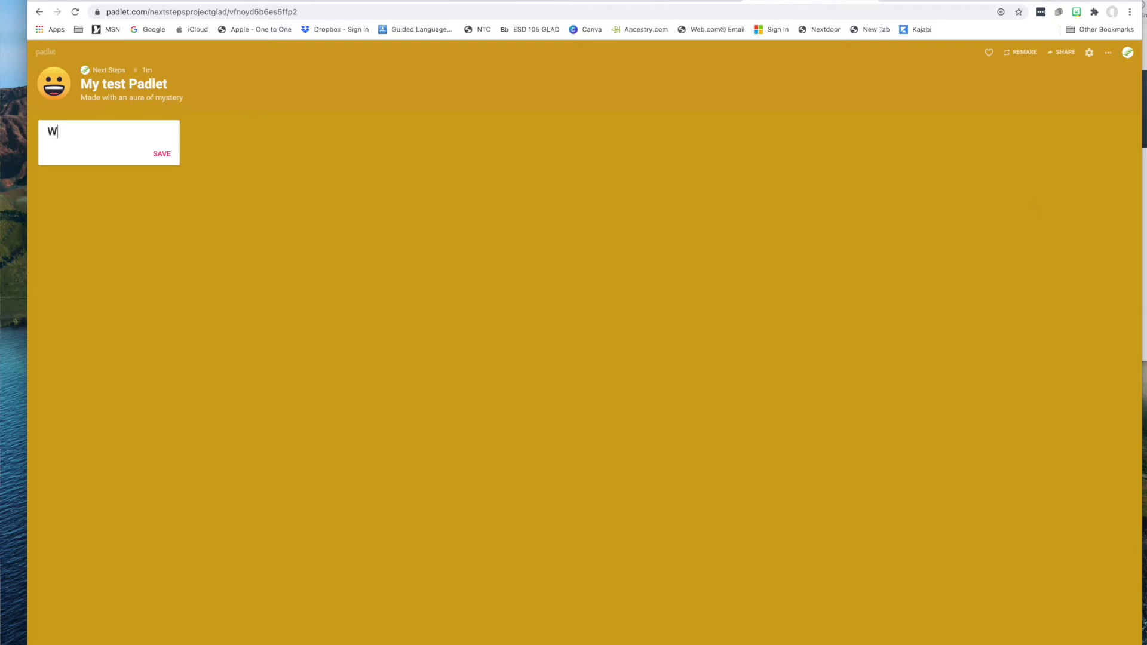
text(hat you know about topic)
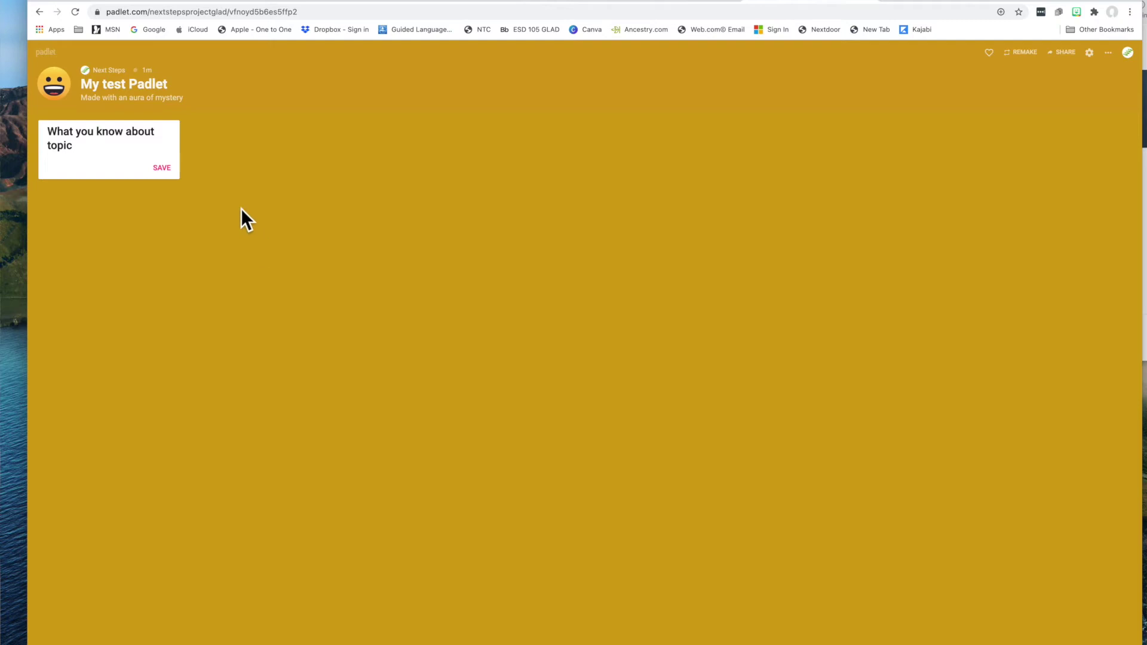
click(162, 168)
Add a second column named "What do you want to learn about topic".
click(229, 131)
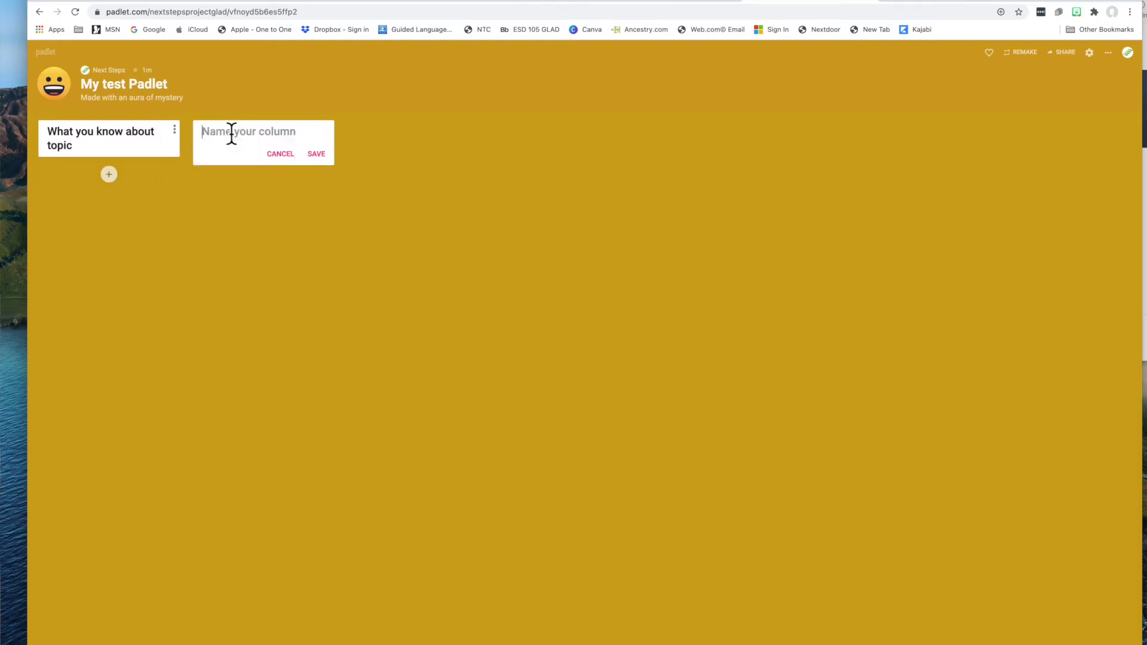
text(What do you want to learn about )
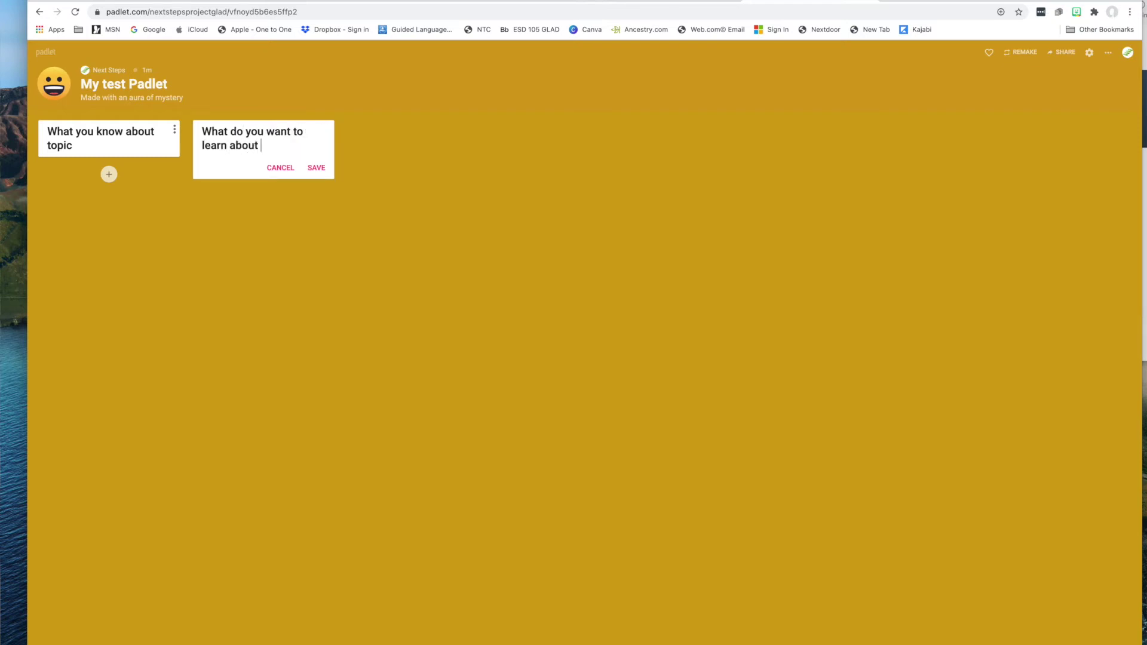
text(topic)
key(Return)
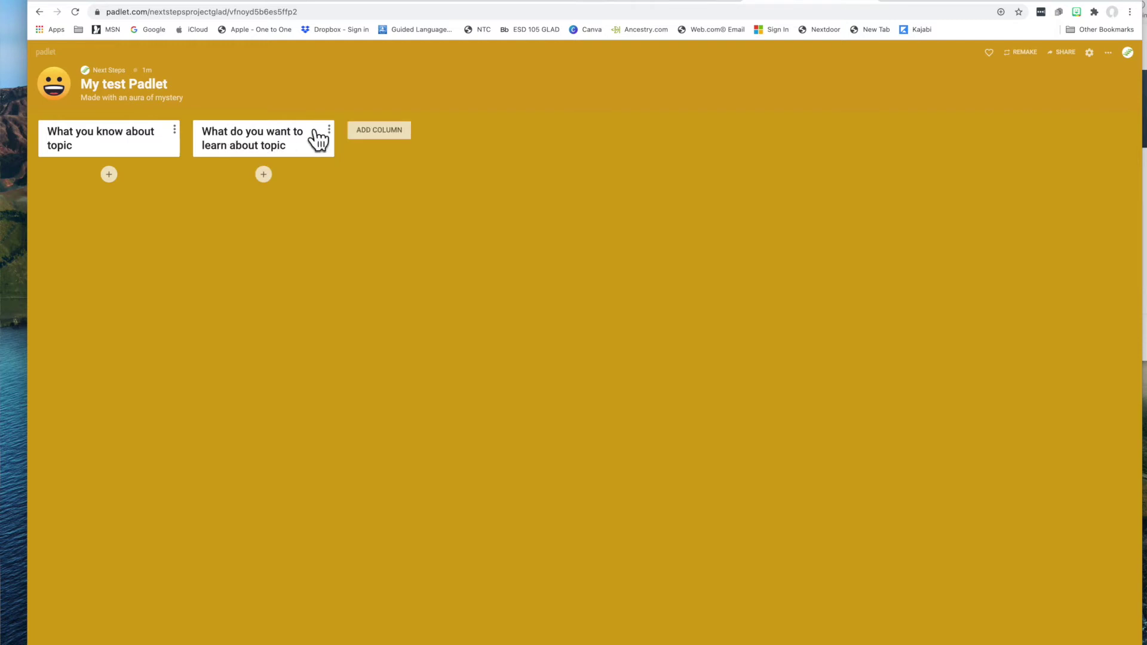
Add a post under "What do you want to learn about topic" with the tiger-in-grass picture from the padlet drive.
click(263, 175)
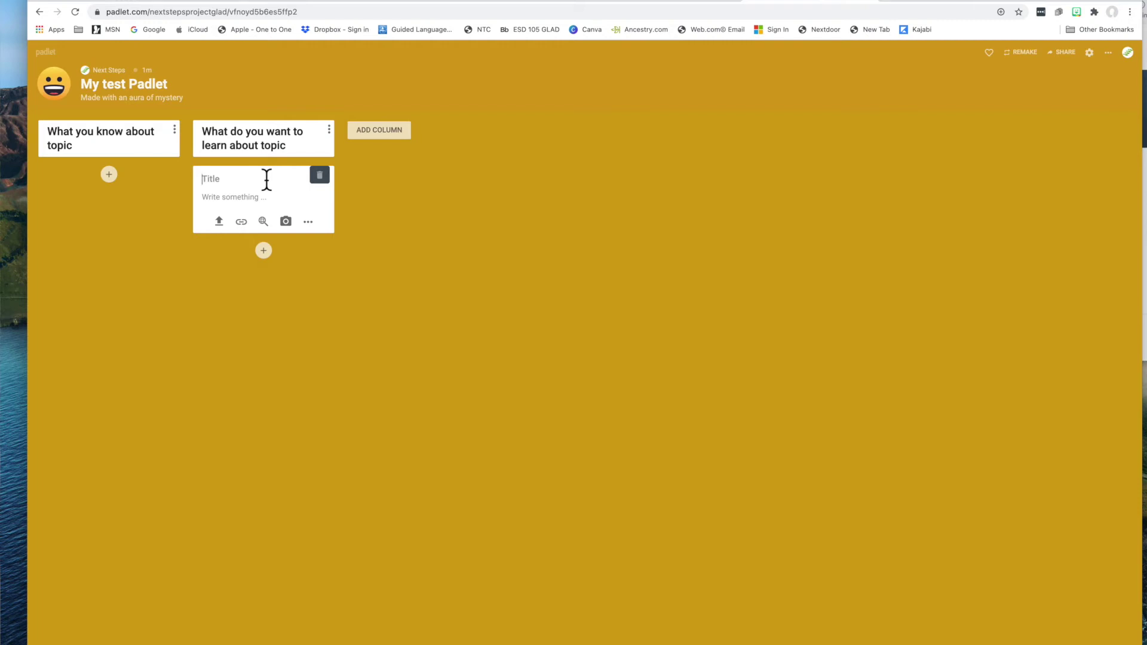
click(219, 222)
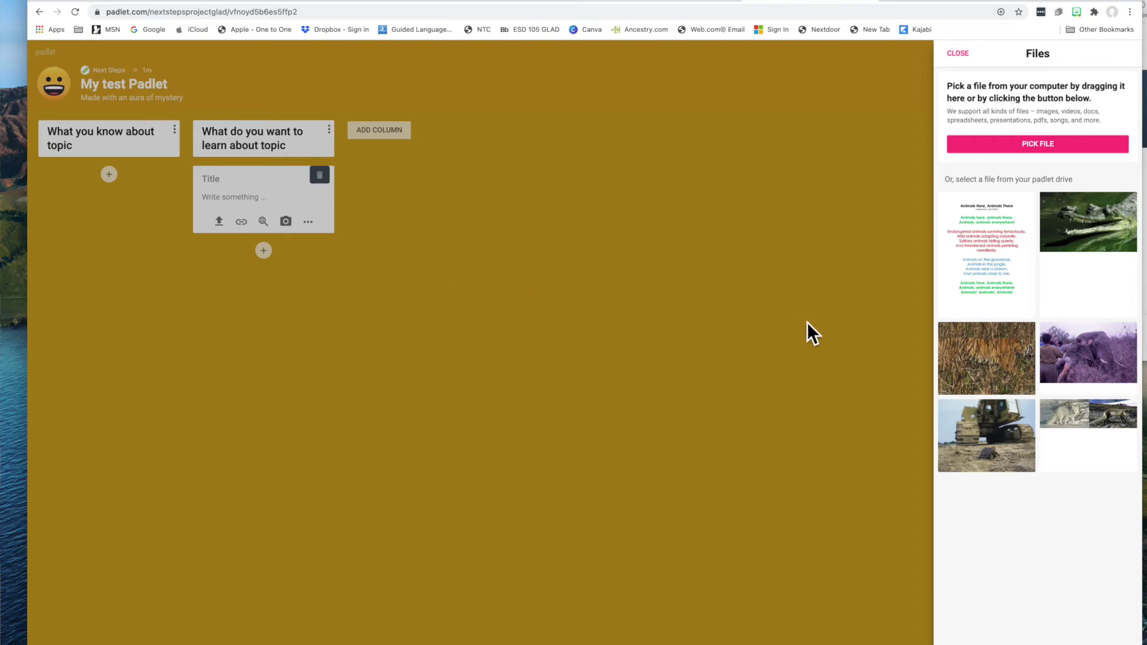
click(998, 360)
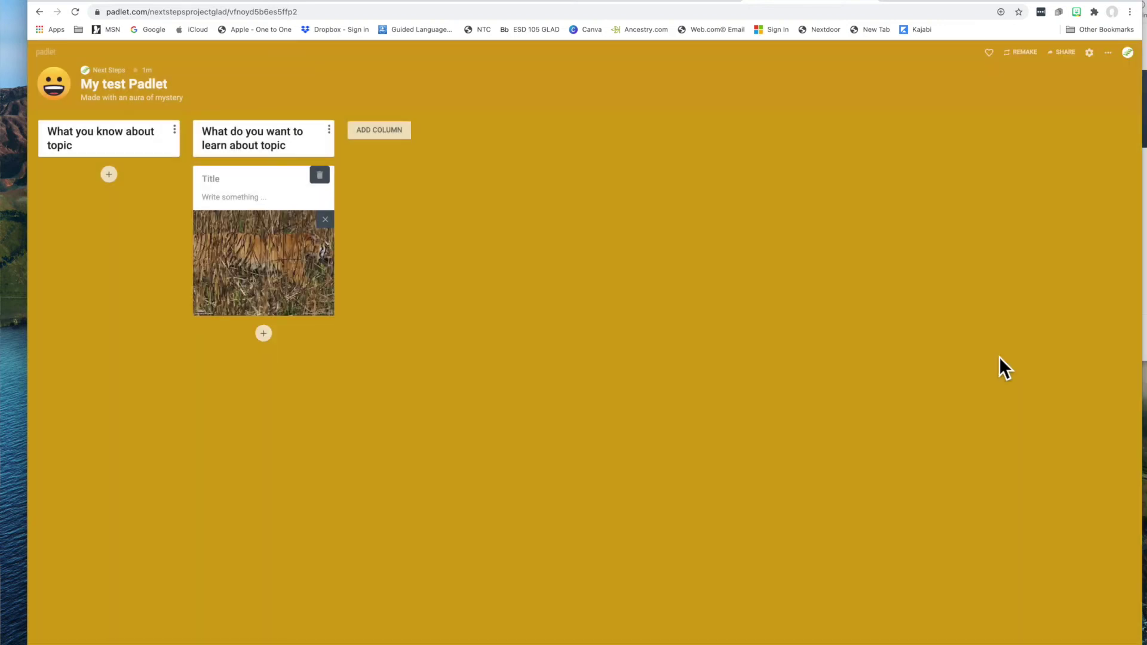
click(264, 198)
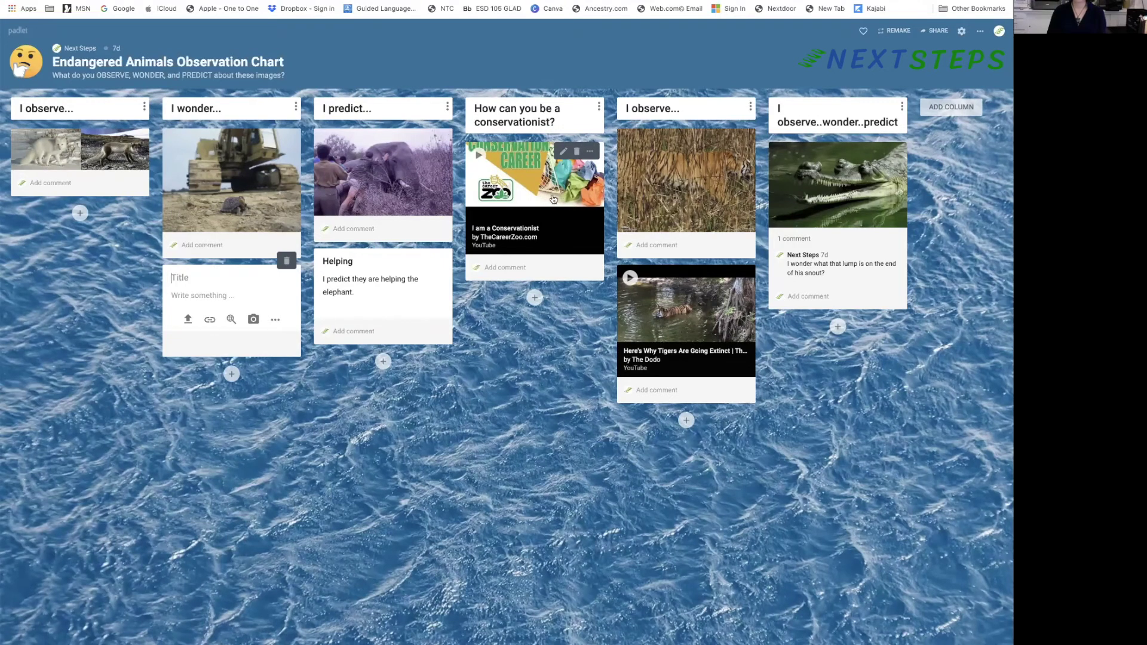
Play the "Here's Why Tigers Are Going Extinct" video post in the Endangered Animals Observation Chart, and pause it.
click(630, 278)
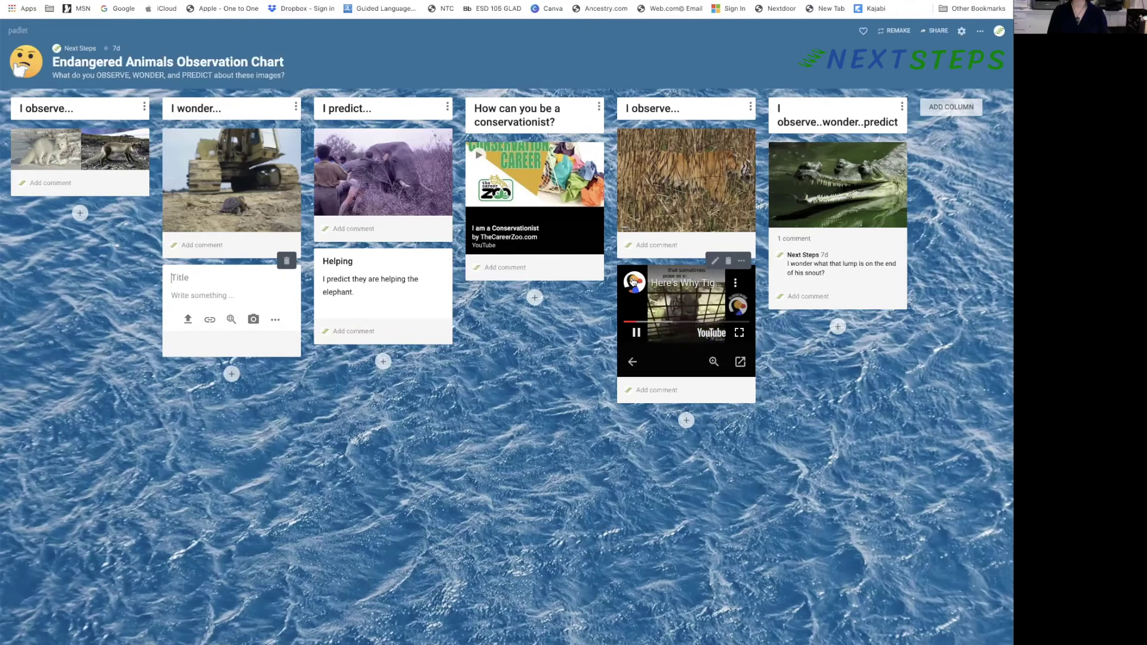
click(634, 334)
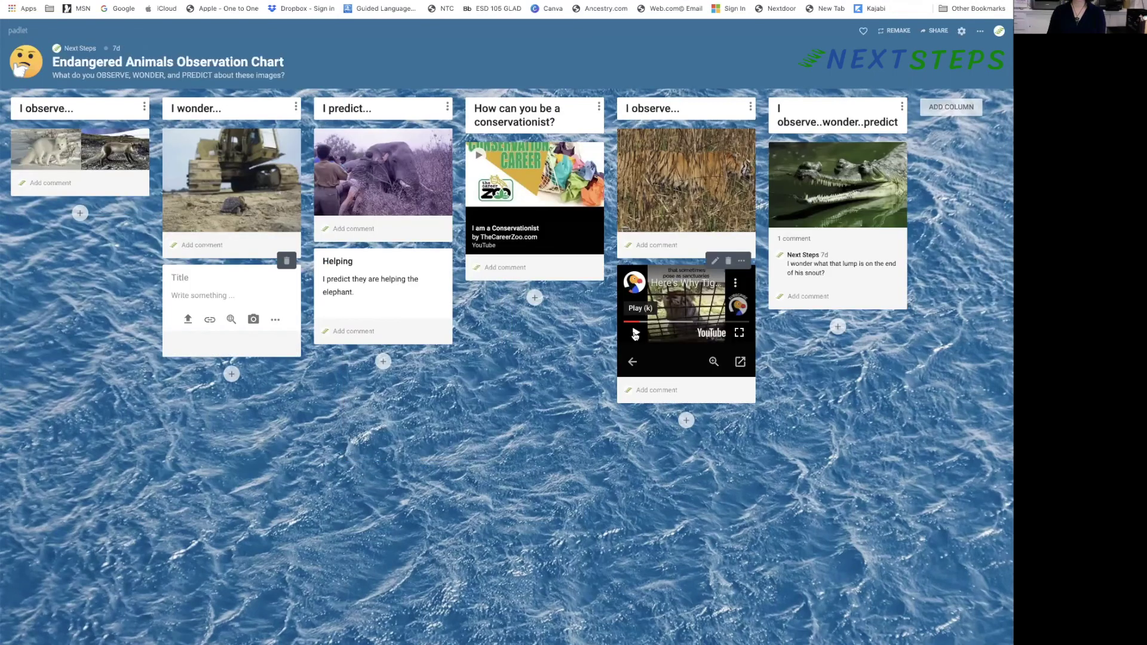
click(635, 333)
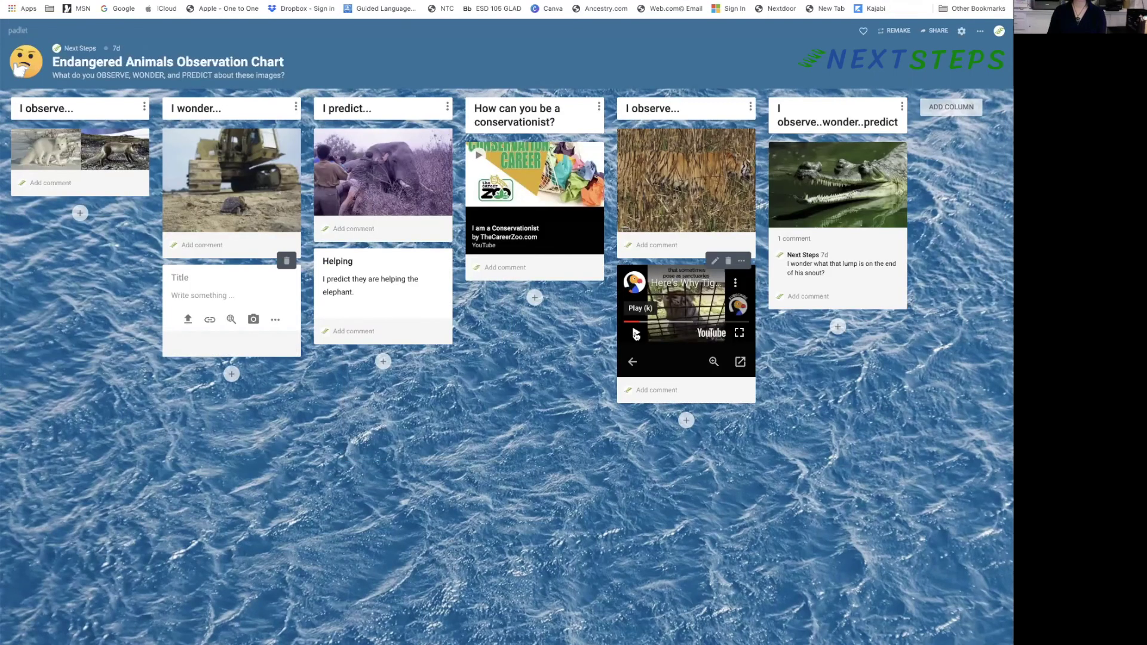